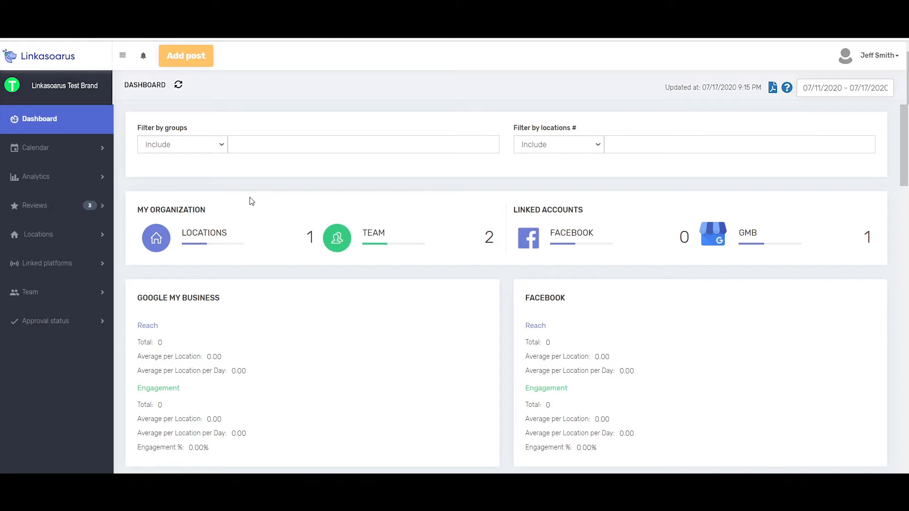
# Step: Open the Google My Business settings of the Retail store 1 location for editing
pyautogui.click(65, 236)
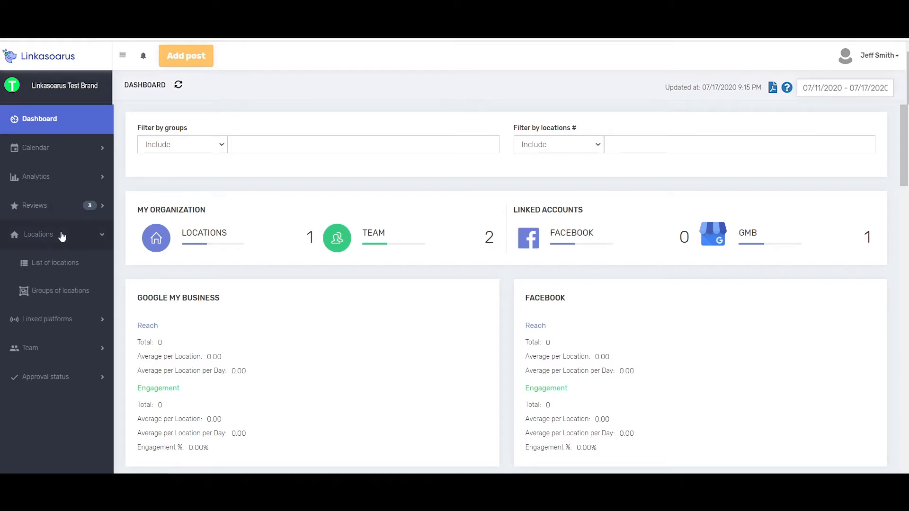
pyautogui.click(56, 265)
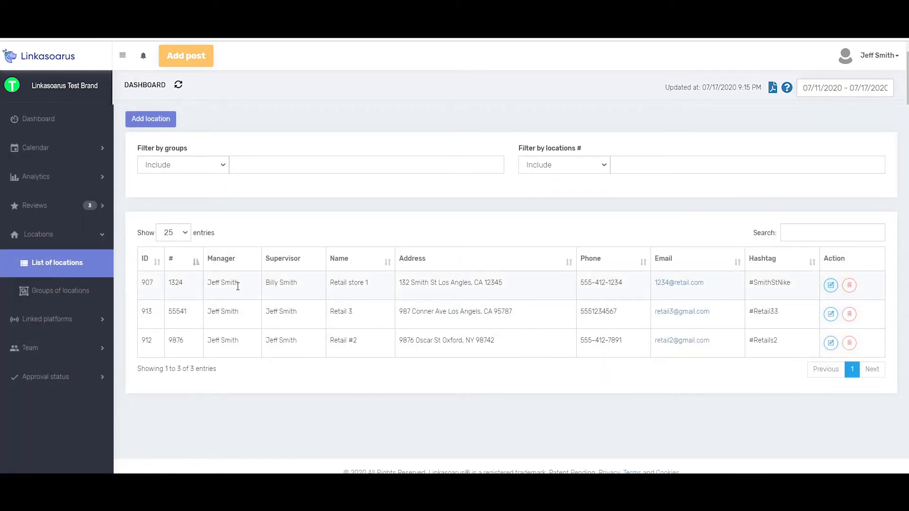
pyautogui.click(831, 286)
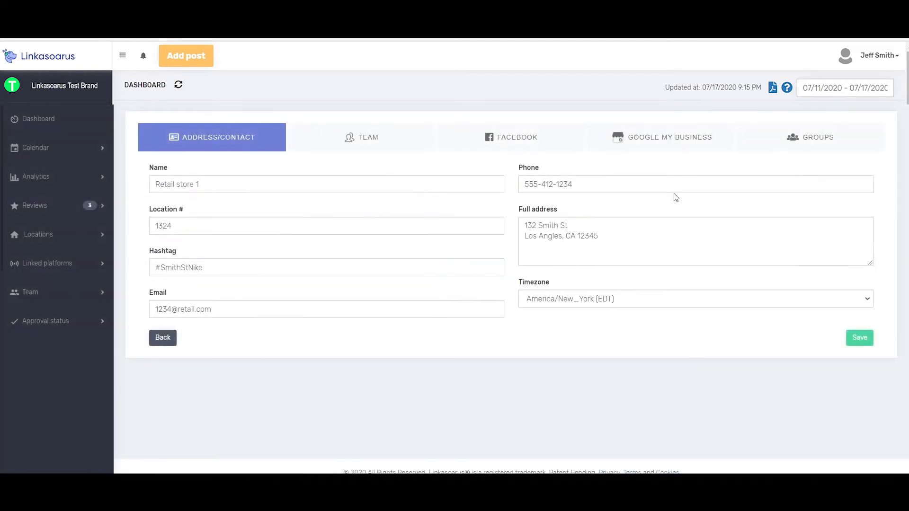
pyautogui.click(672, 138)
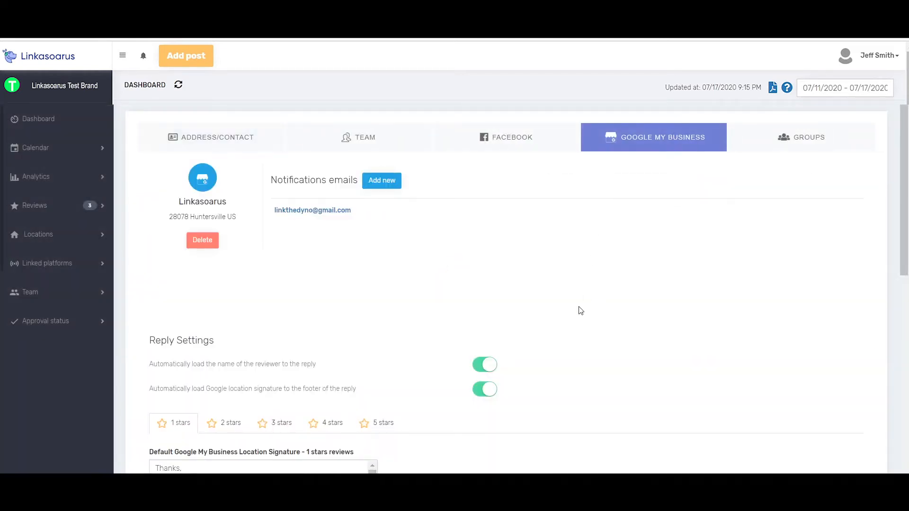
# Step: Review the reply settings that automatically load the reviewer's name and the Google location signature into replies
pyautogui.scroll(-2, 578, 311)
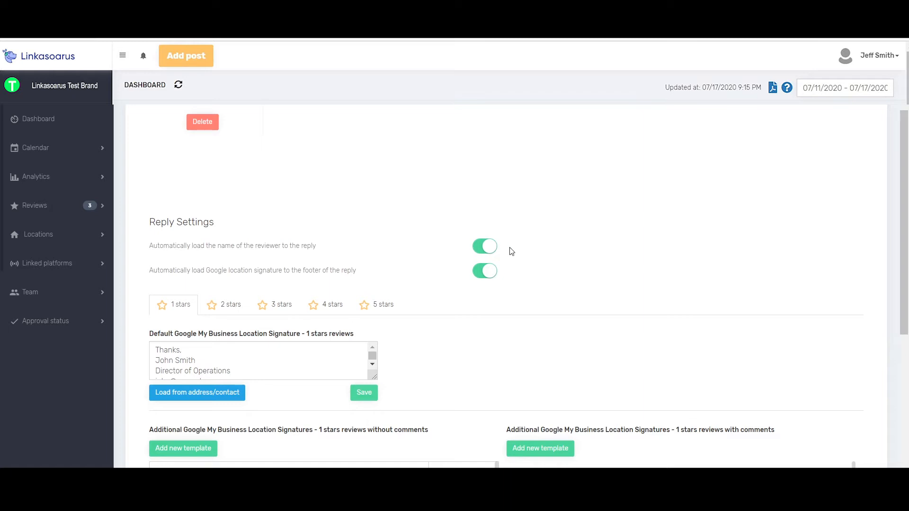
pyautogui.moveTo(167, 246); pyautogui.dragTo(318, 247)
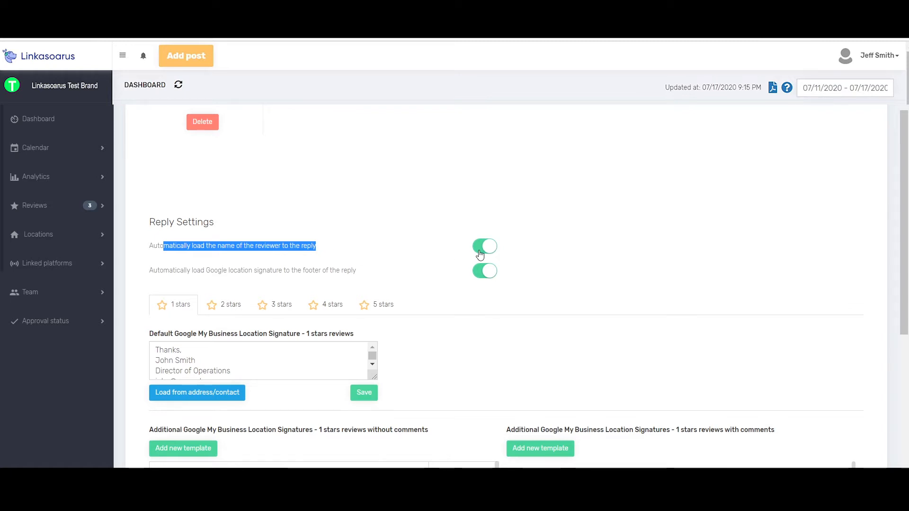
pyautogui.moveTo(148, 270); pyautogui.dragTo(356, 275)
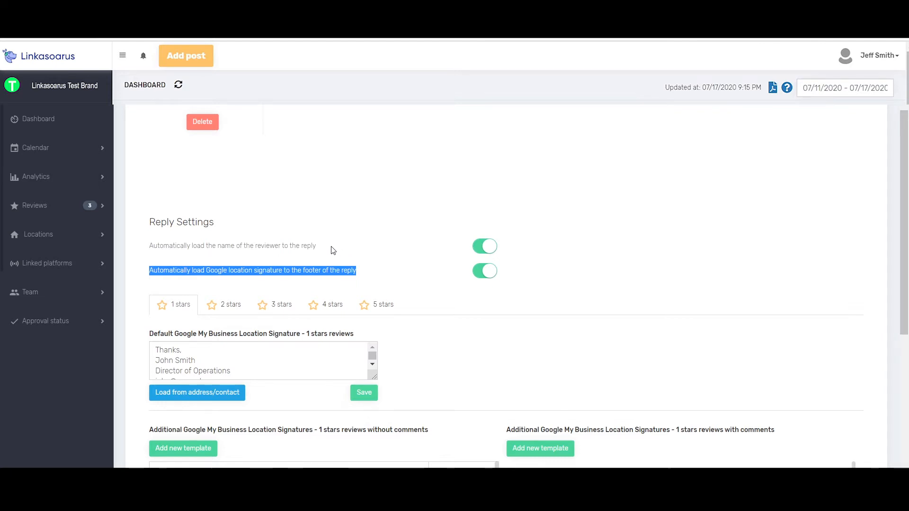
pyautogui.scroll(-1, 337, 253)
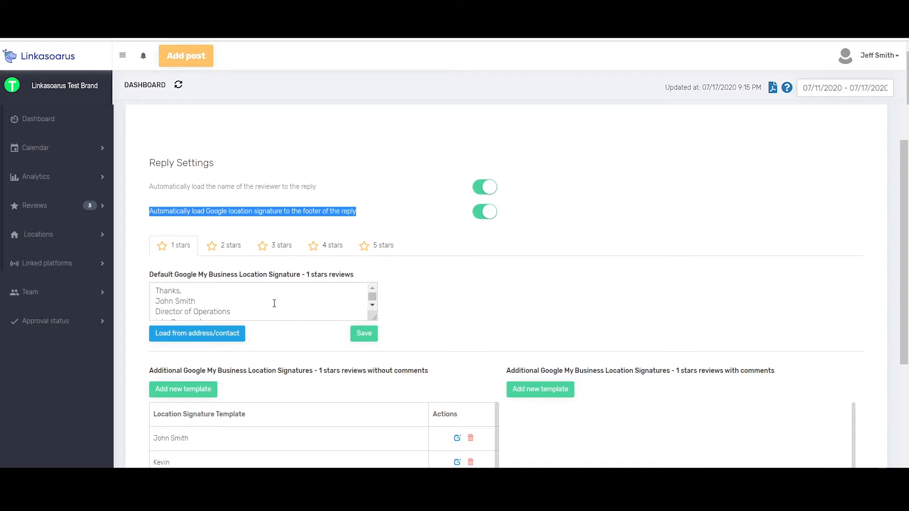
# Step: Look through the default location signatures for 2- to 5-star reviews, and examine the 1-star signature text
pyautogui.click(223, 247)
pyautogui.click(273, 251)
pyautogui.click(322, 248)
pyautogui.click(377, 251)
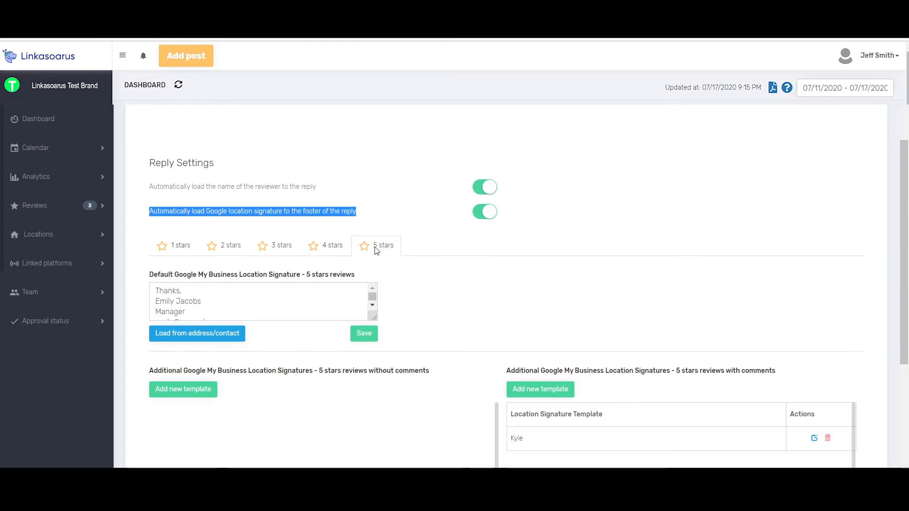
pyautogui.click(183, 250)
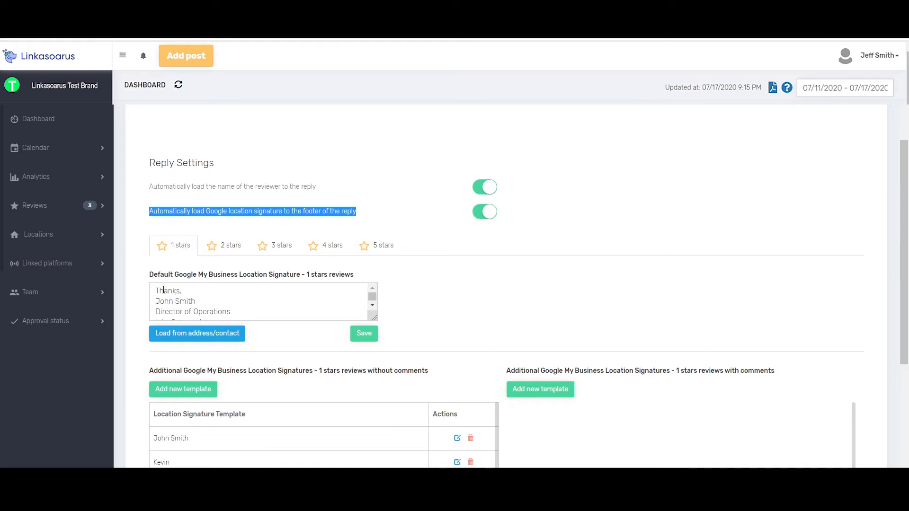
pyautogui.moveTo(163, 289); pyautogui.dragTo(260, 330)
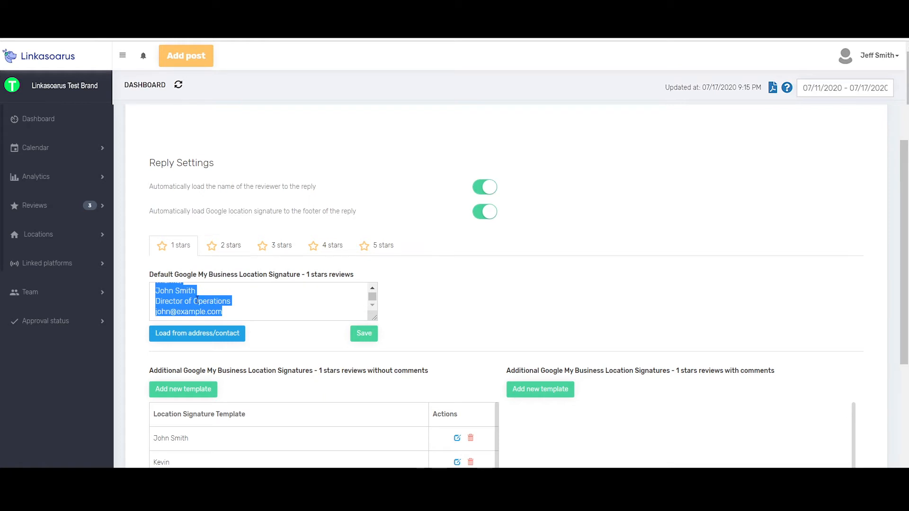
# Step: Compare the default location signatures of the 2-, 4-, 5- and 1-star reviews, including the full 5-star text
pyautogui.click(221, 249)
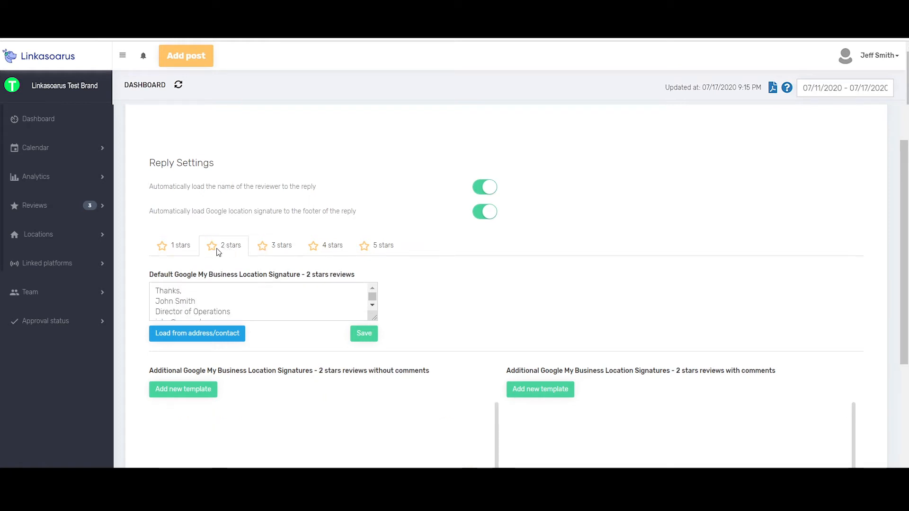
pyautogui.click(326, 249)
pyautogui.scroll(-1, 276, 284)
pyautogui.click(368, 247)
pyautogui.scroll(-2, 233, 296)
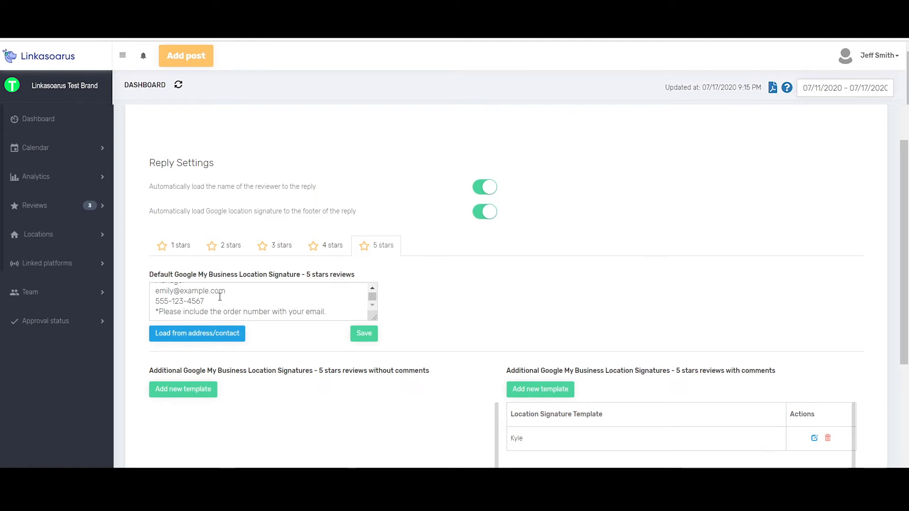
pyautogui.click(174, 248)
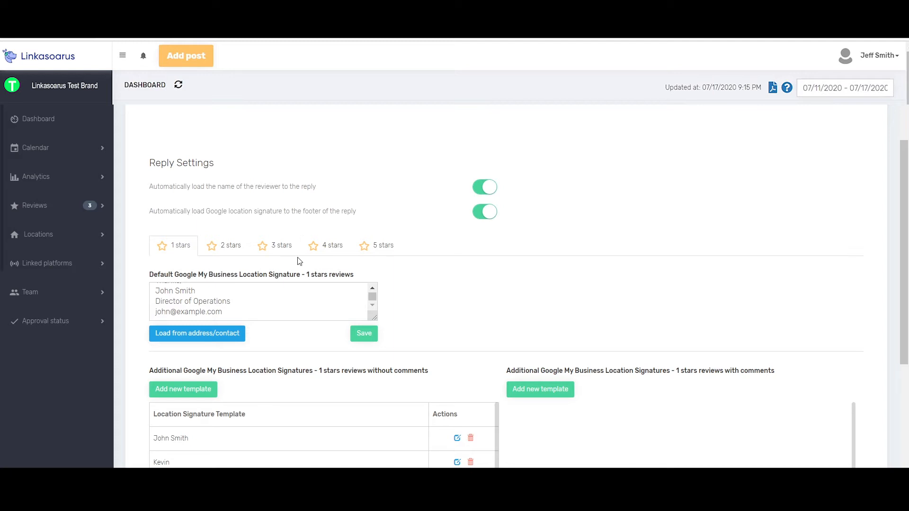
pyautogui.click(332, 246)
pyautogui.click(380, 250)
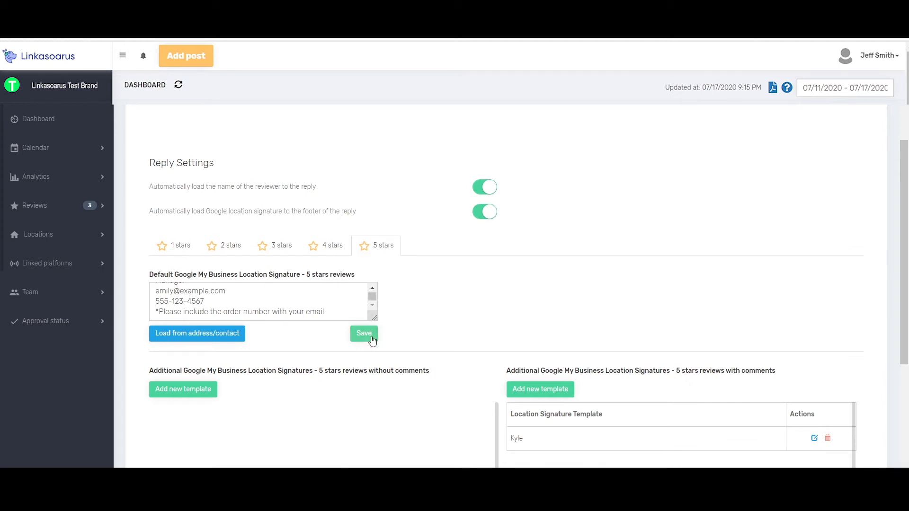
# Step: Replace the default signature text for 1-star reviews with the details loaded from the location's address and contact data
pyautogui.click(182, 247)
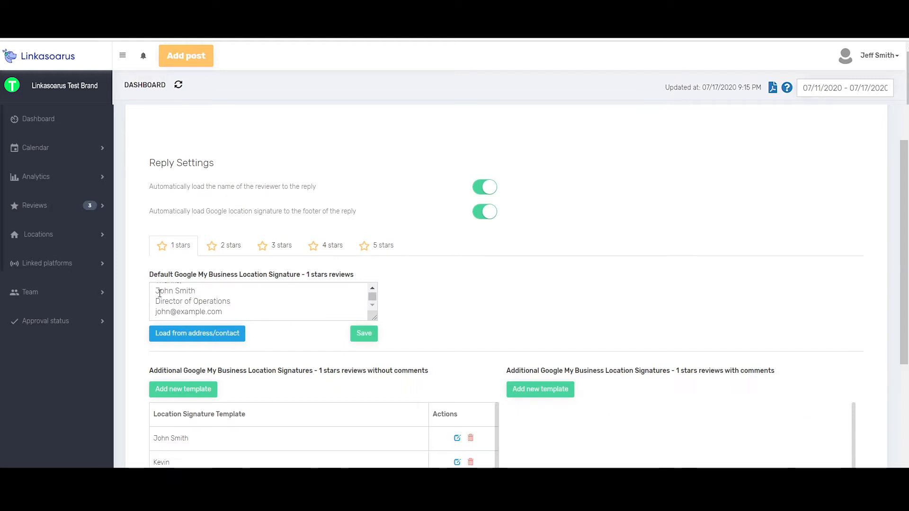
pyautogui.scroll(1, 153, 292)
pyautogui.moveTo(157, 290); pyautogui.dragTo(251, 319)
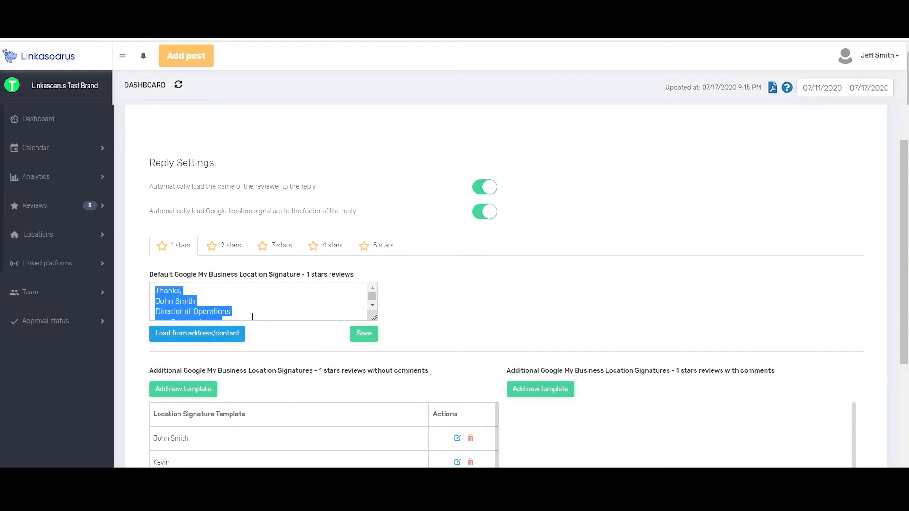
pyautogui.press('Delete')
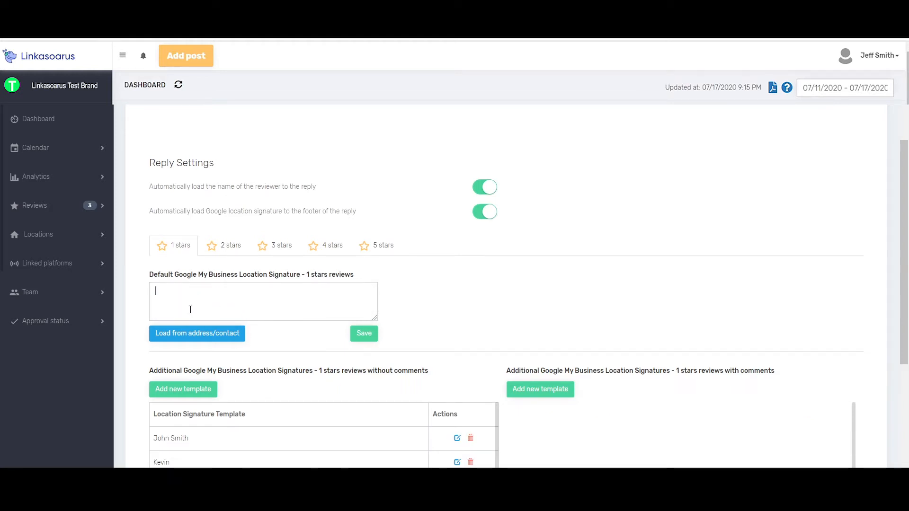
pyautogui.click(198, 333)
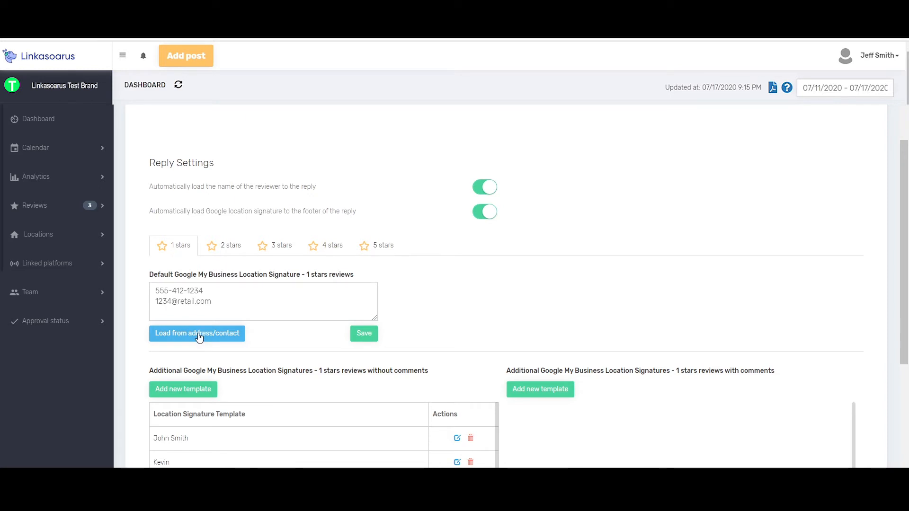
pyautogui.scroll(2, 235, 402)
pyautogui.scroll(-2, 235, 393)
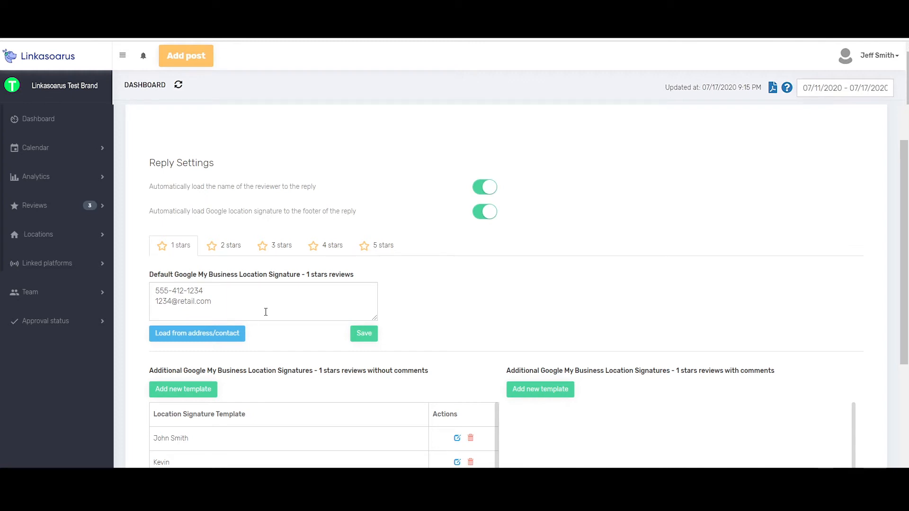
pyautogui.scroll(3, 515, 278)
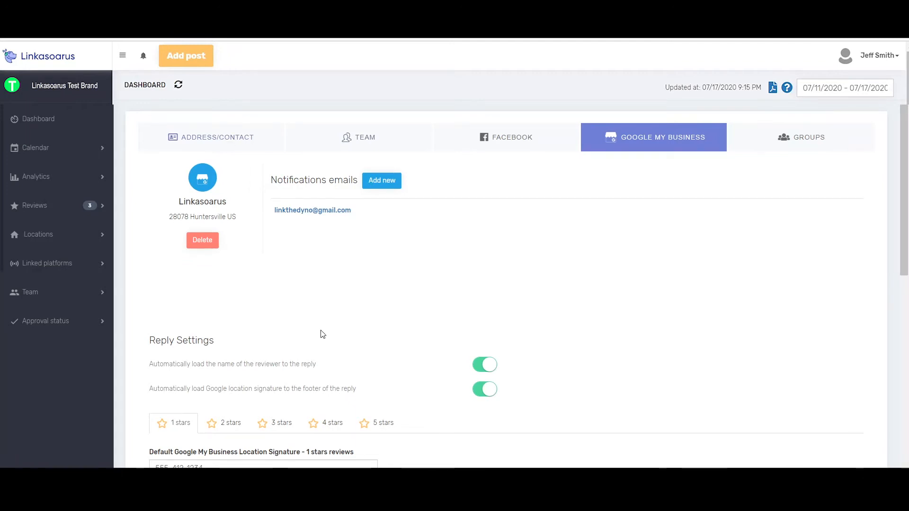
pyautogui.scroll(-3, 349, 345)
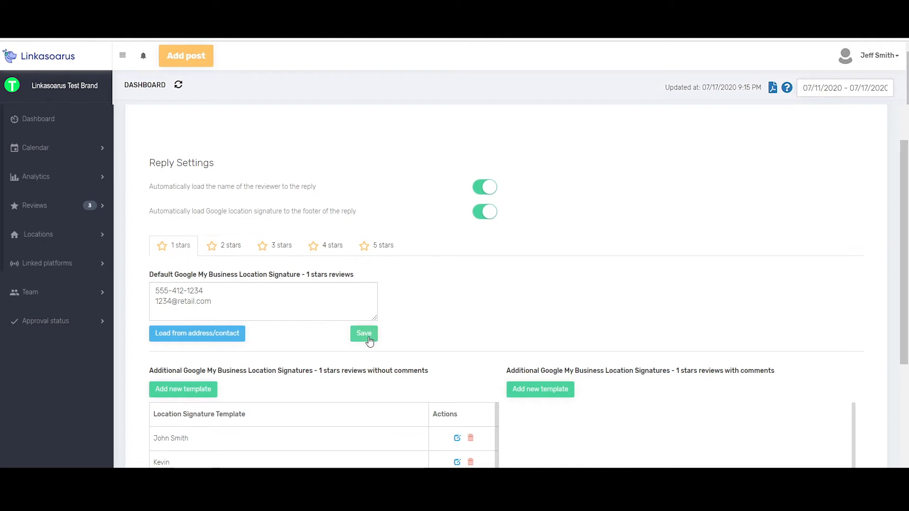
# Step: Add and save a signature template for 1-star reviews without comments, entering a first name, the text "Thanks for the reply" and a contact e-mail
pyautogui.scroll(-3, 469, 274)
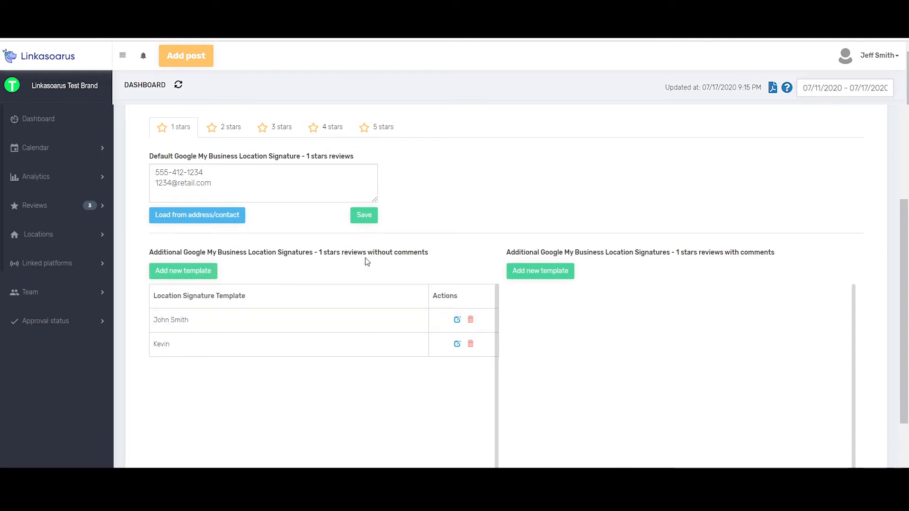
pyautogui.click(191, 276)
pyautogui.click(351, 100)
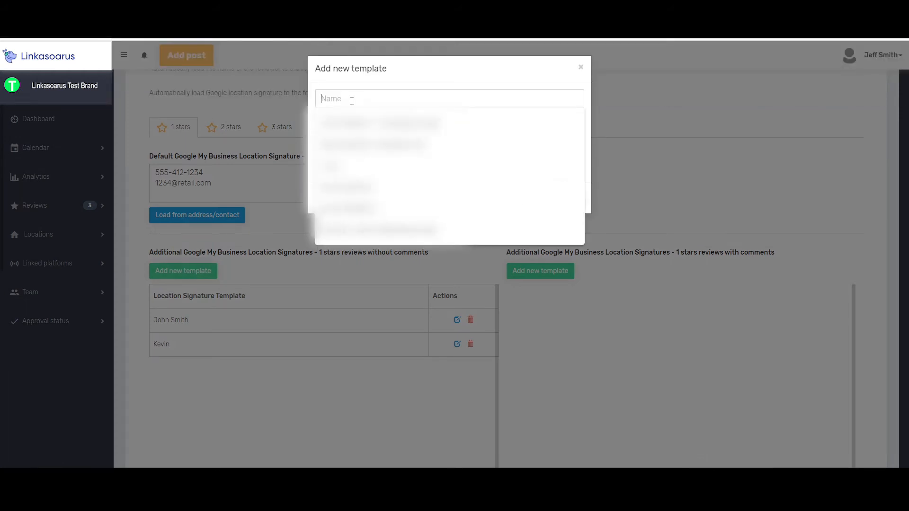
pyautogui.write('Jeff')
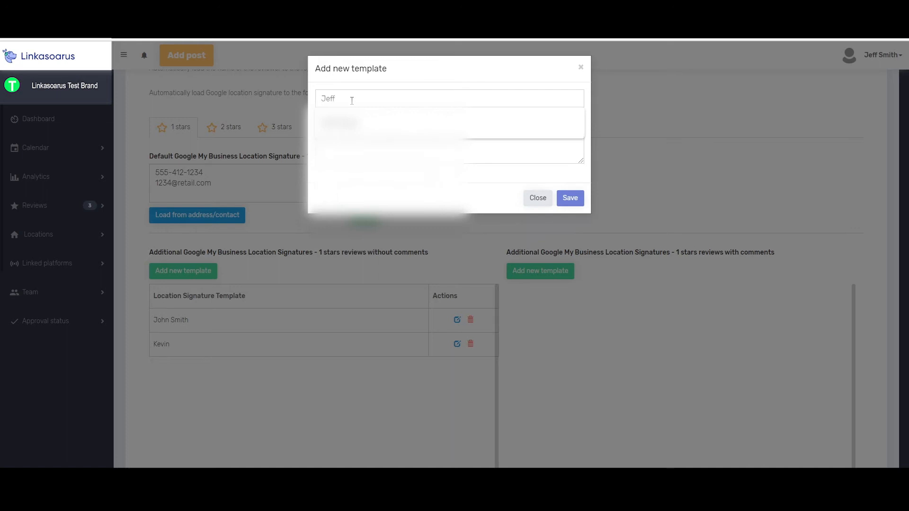
pyautogui.click(355, 154)
pyautogui.write('Thanks for the repl')
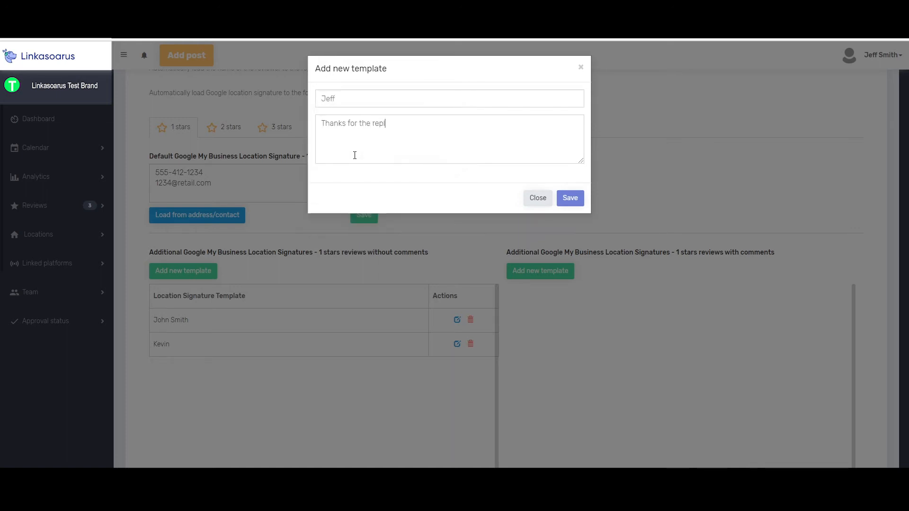
pyautogui.write('y')
pyautogui.press('Return')
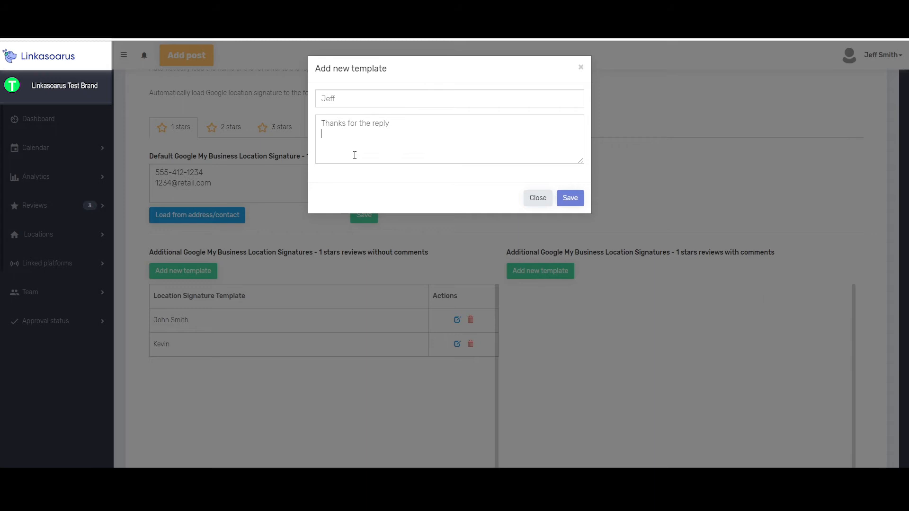
pyautogui.write('jeff@excample.com')
pyautogui.click(571, 205)
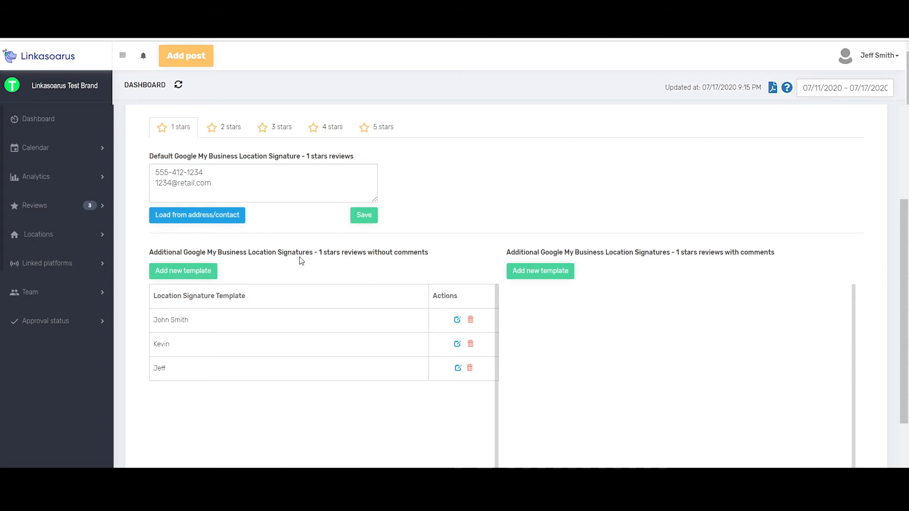
# Step: Examine the additional signature sections for reviews with and without comments at the 1-, 2- and 3-star levels
pyautogui.moveTo(429, 253); pyautogui.dragTo(338, 254)
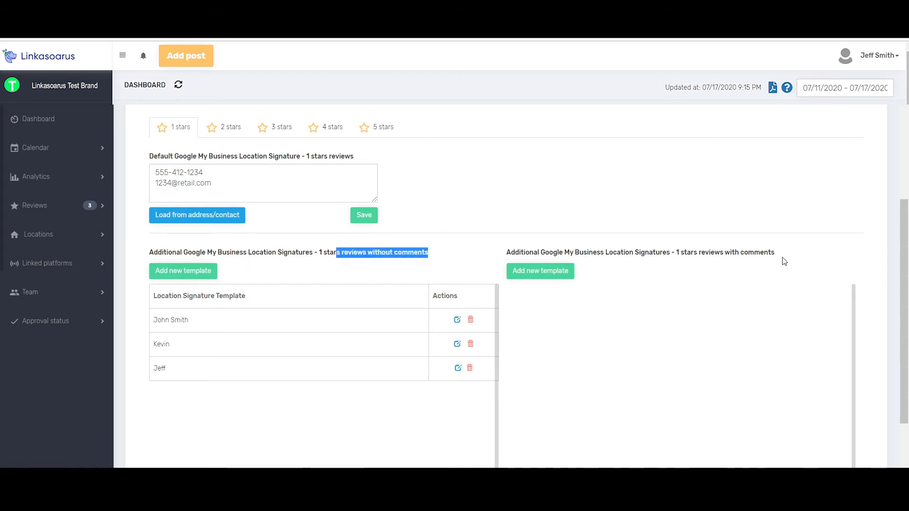
pyautogui.click(232, 128)
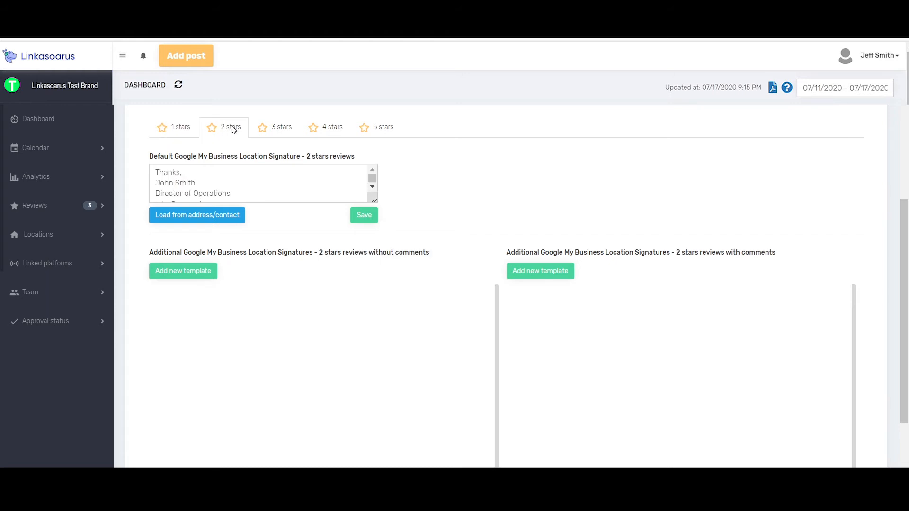
pyautogui.click(279, 128)
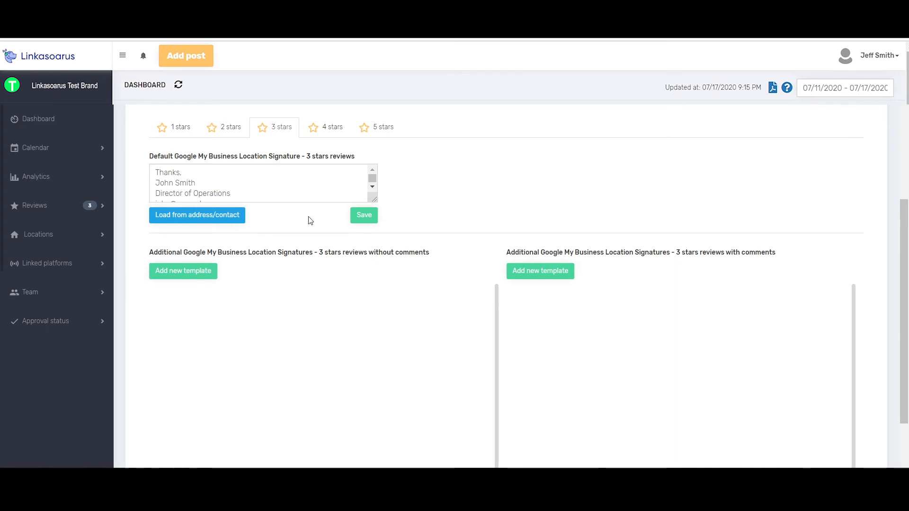
# Step: Open the reply form for the 1-star review of location 1324 in the list of reviews awaiting a response
pyautogui.click(63, 204)
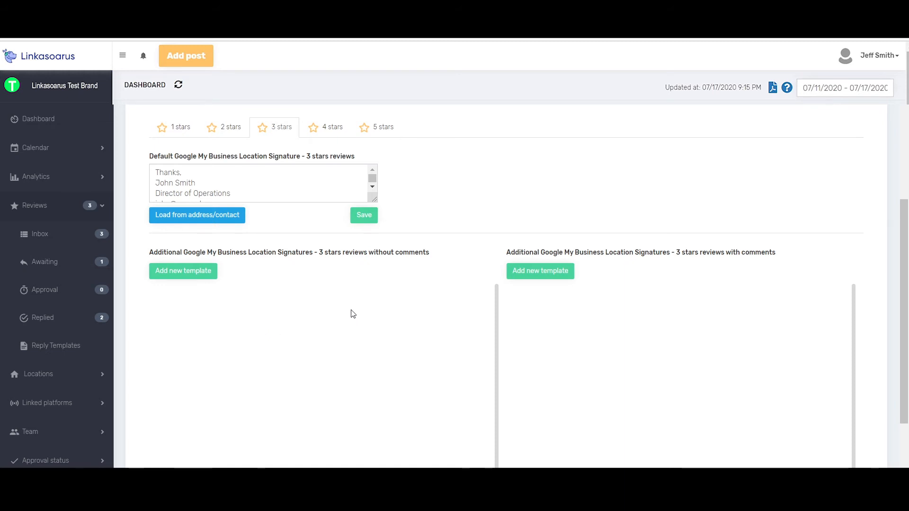
pyautogui.scroll(1, 353, 315)
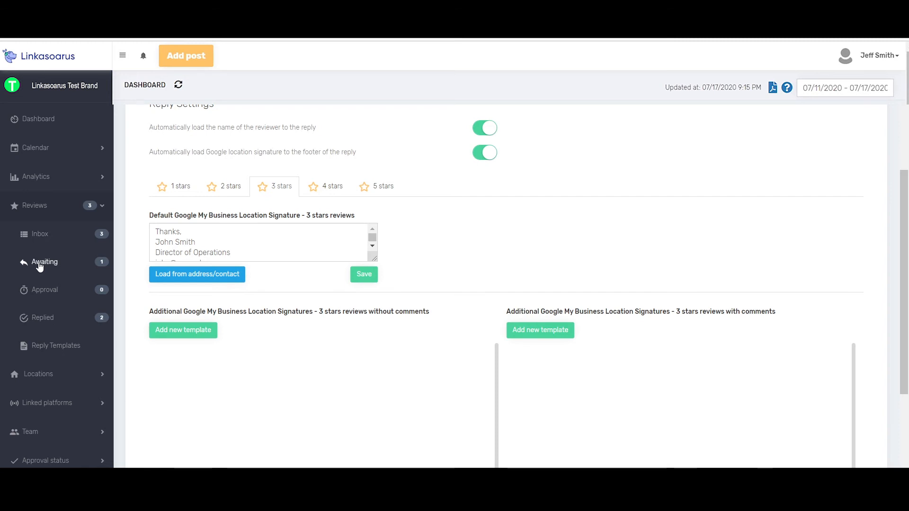
pyautogui.click(41, 267)
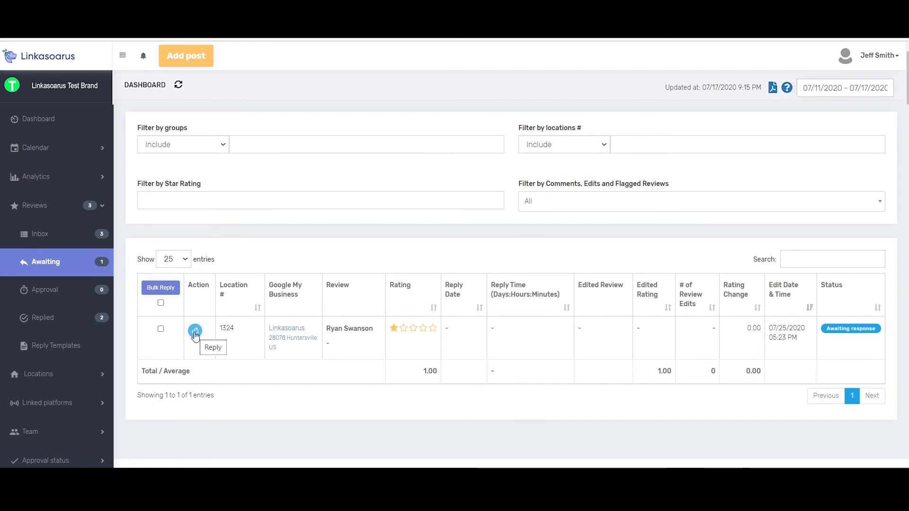
pyautogui.click(195, 334)
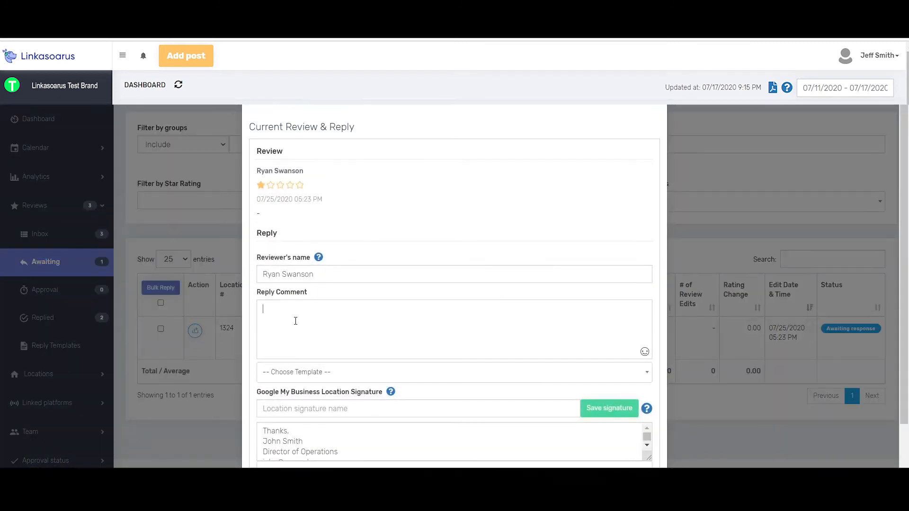
# Step: Enter "This is great news" as the reply comment and check the reviewer's name, the review comment and the preloaded default signature
pyautogui.write('This is great news')
pyautogui.moveTo(306, 171); pyautogui.dragTo(257, 172)
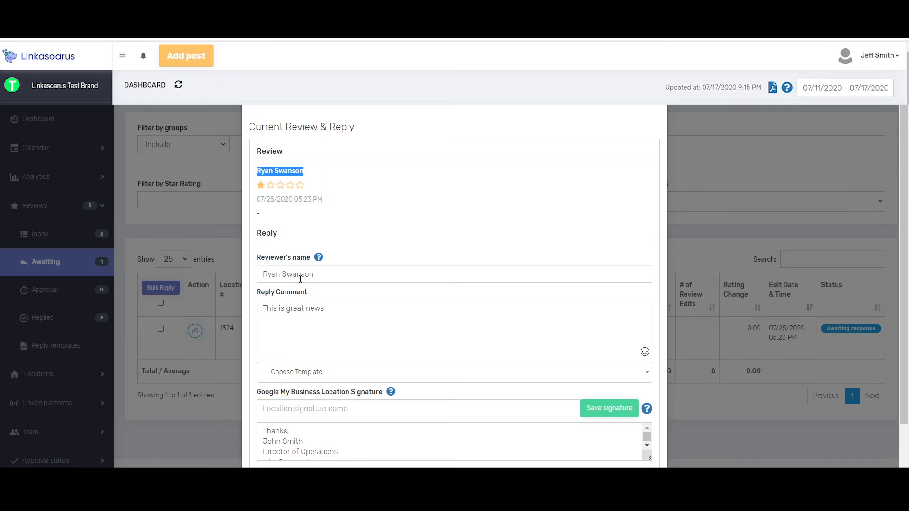
pyautogui.scroll(-2, 358, 351)
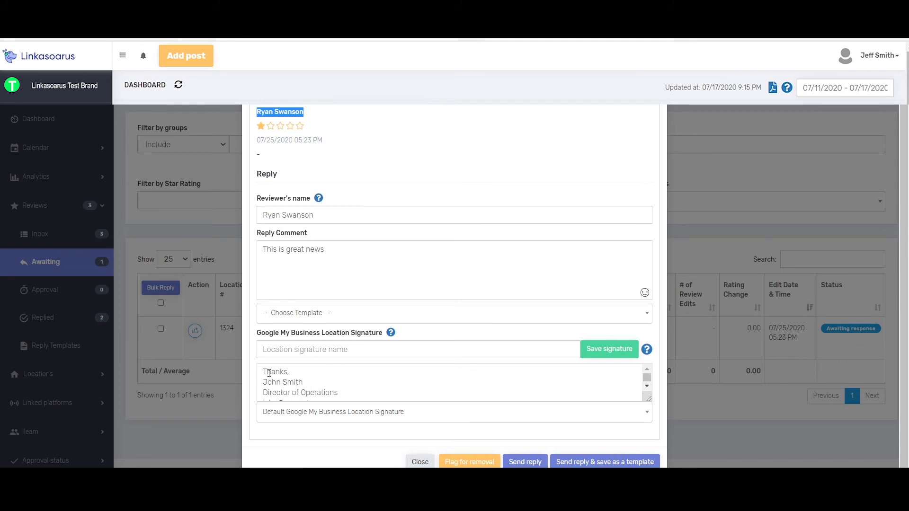
pyautogui.moveTo(265, 372); pyautogui.dragTo(370, 401)
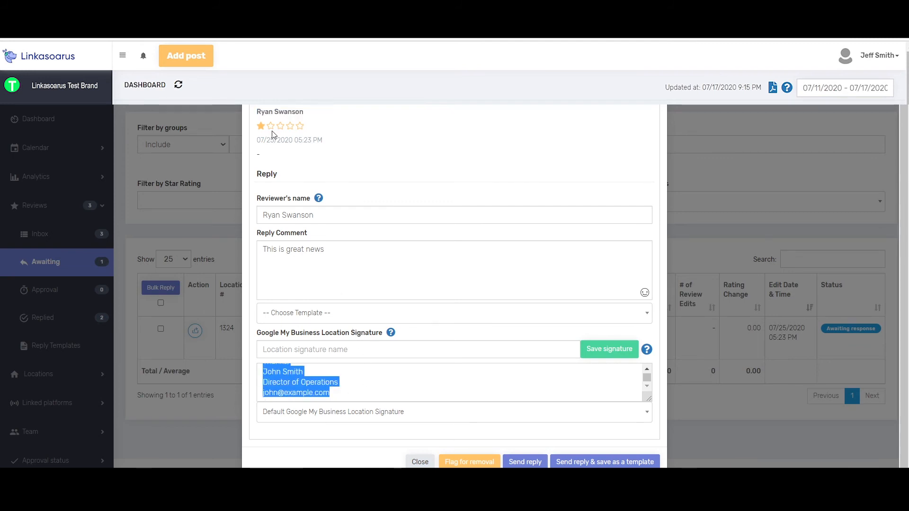
pyautogui.moveTo(256, 154); pyautogui.dragTo(291, 158)
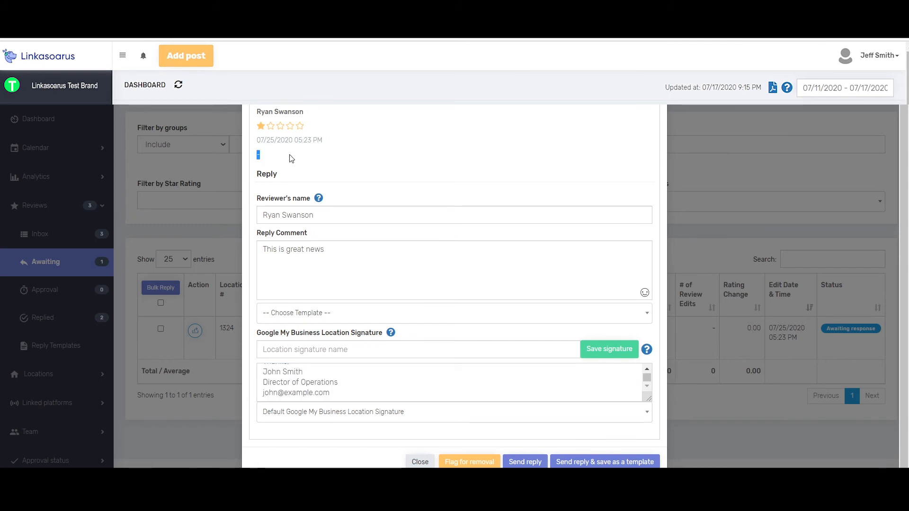
pyautogui.scroll(1, 311, 378)
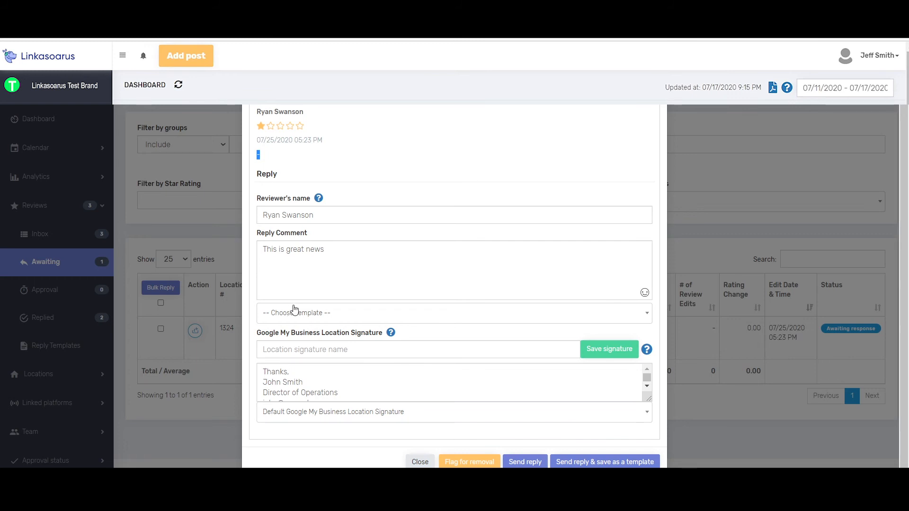
# Step: Name a new location signature with the manager's first name and replace the signer's name in the signature text with it
pyautogui.click(368, 355)
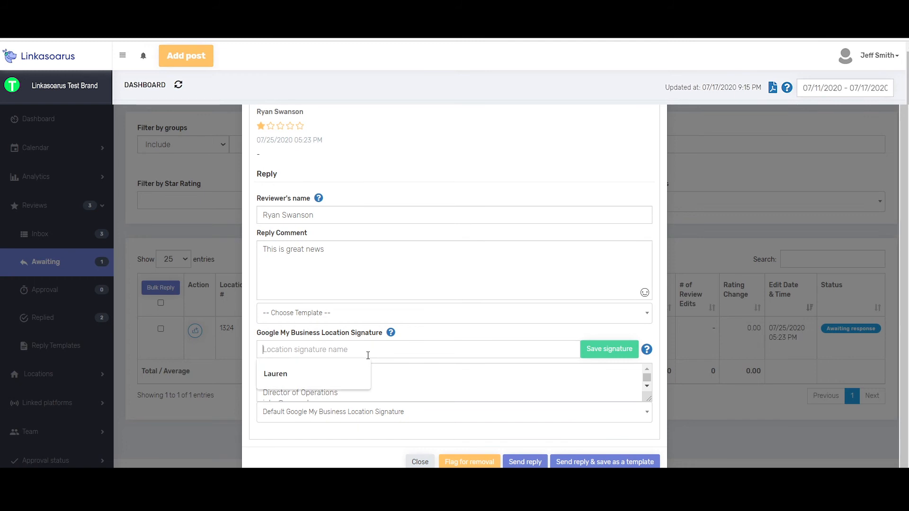
pyautogui.write('James')
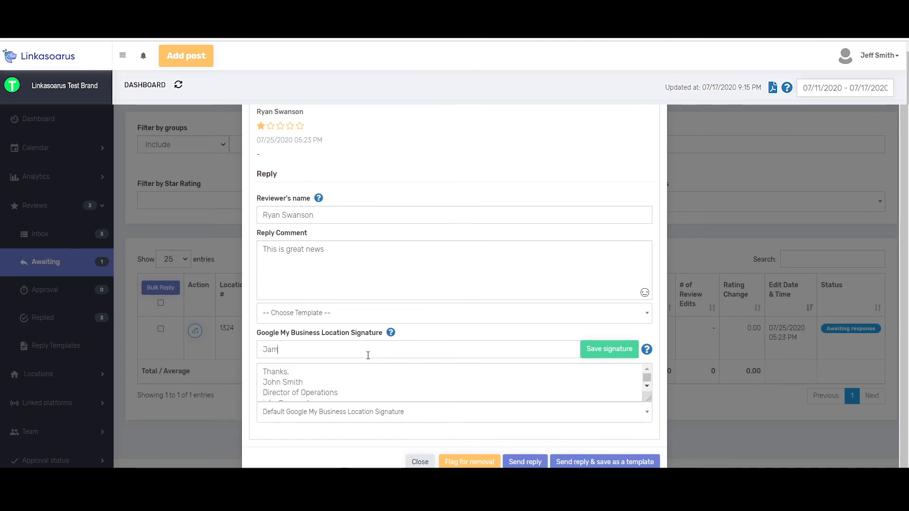
pyautogui.tripleClick(309, 380)
pyautogui.write('James')
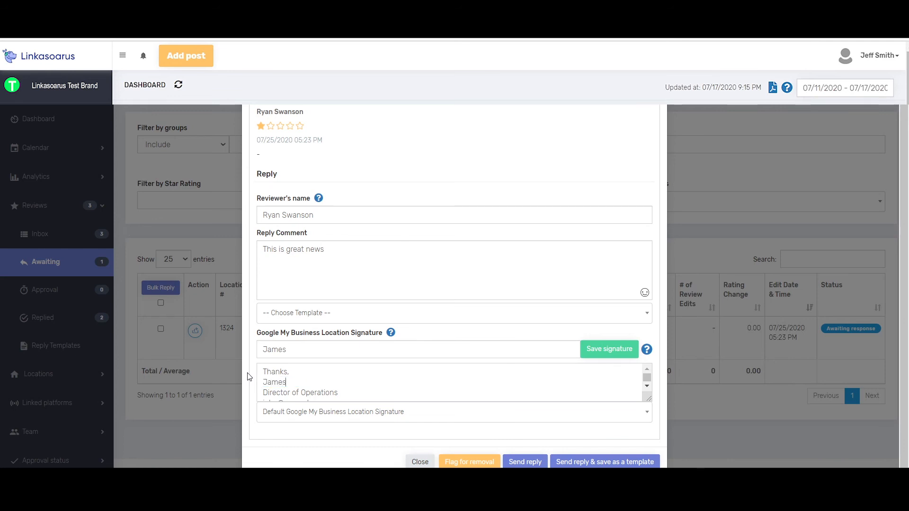
# Step: Set the signature's job title to Manager, update its contact e-mail, and save the signature before leaving the reply form
pyautogui.moveTo(345, 393)
pyautogui.mouseDown()
pyautogui.moveTo(335, 379)
pyautogui.moveTo(264, 384)
pyautogui.mouseUp()
pyautogui.write('Manger')
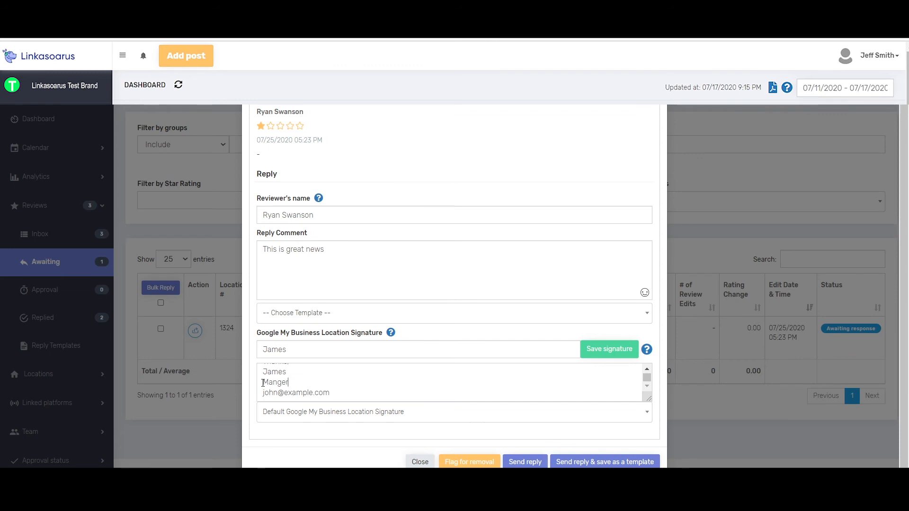
pyautogui.press('BackSpace')
pyautogui.press('BackSpace')
pyautogui.write('ager')
pyautogui.moveTo(280, 392); pyautogui.dragTo(254, 388)
pyautogui.write('James')
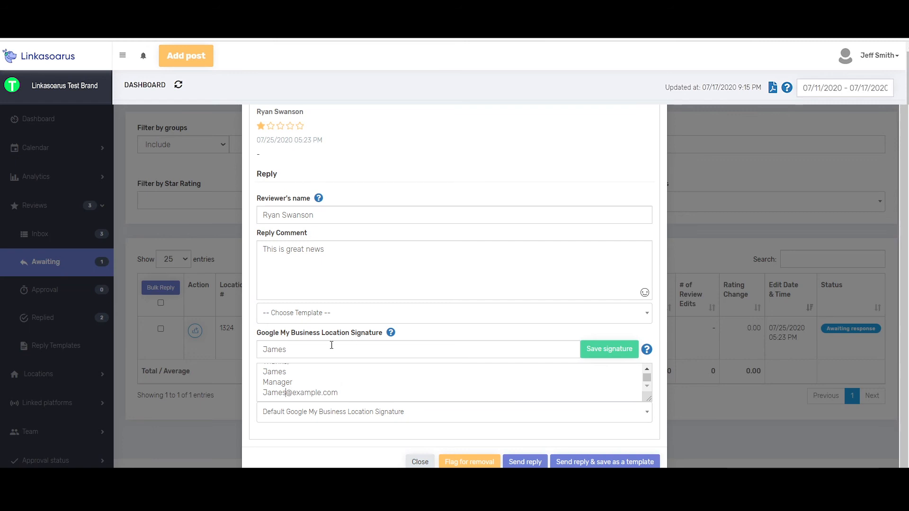
pyautogui.click(608, 353)
pyautogui.scroll(2, 360, 267)
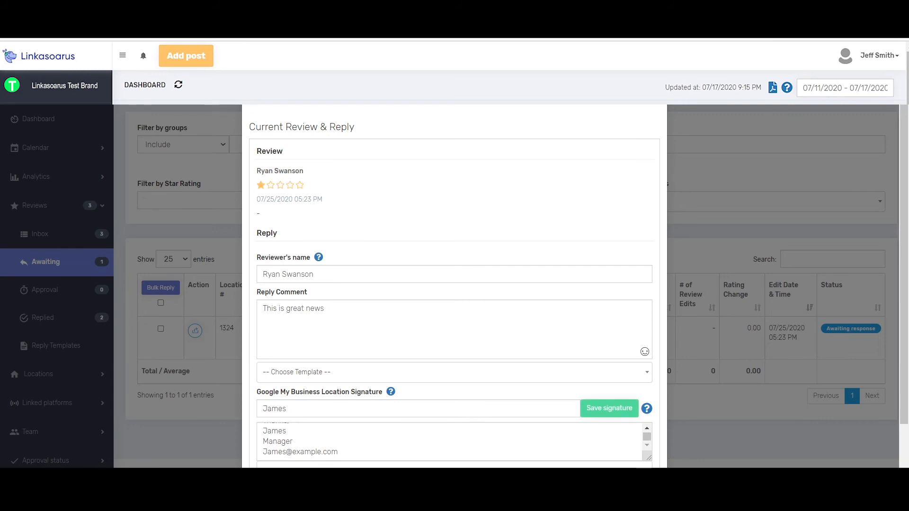
pyautogui.click(711, 232)
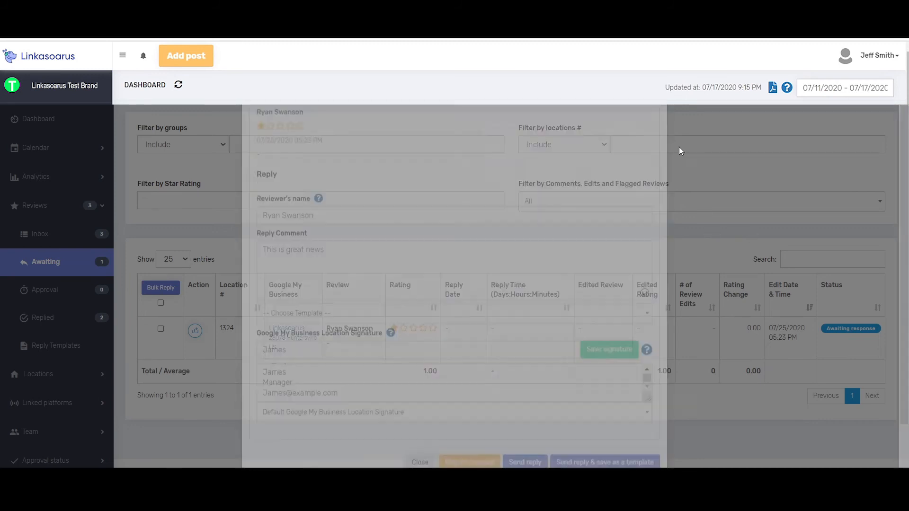
# Step: Open the Google My Business settings of location 1324 from the list of locations
pyautogui.click(61, 375)
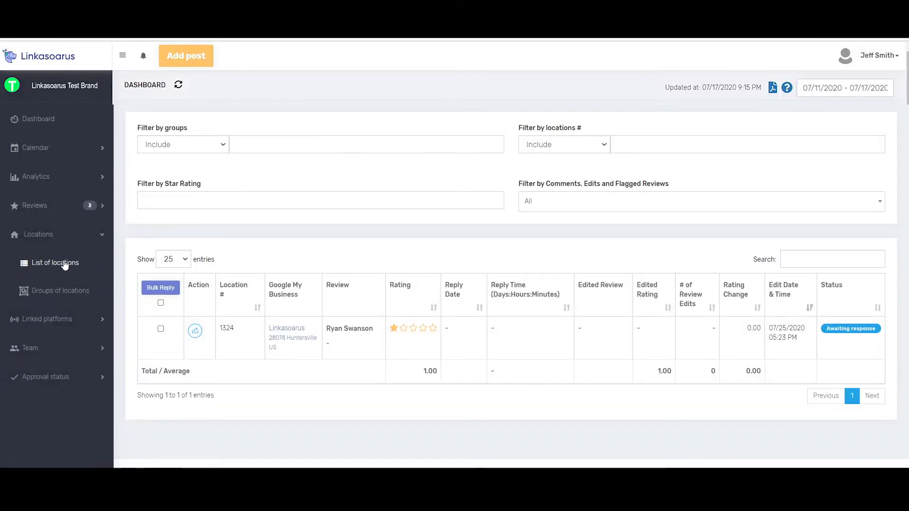
pyautogui.click(65, 264)
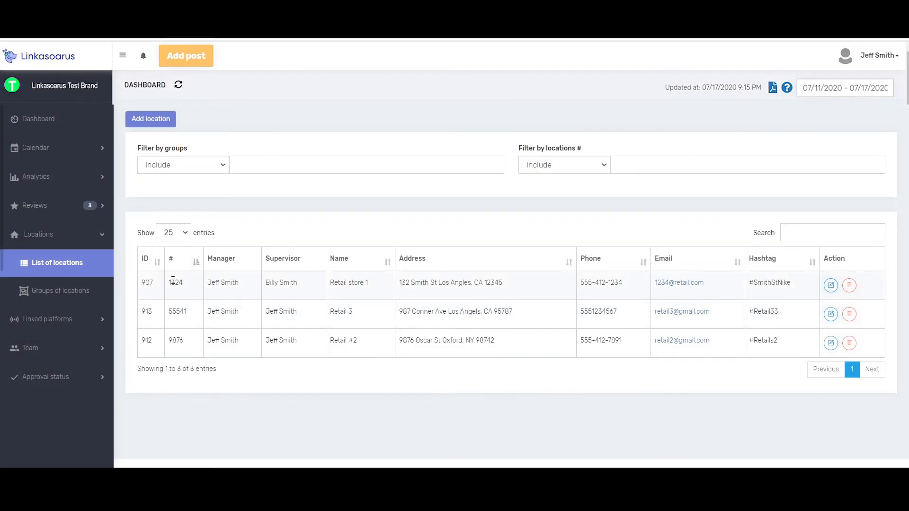
pyautogui.moveTo(169, 280); pyautogui.dragTo(187, 284)
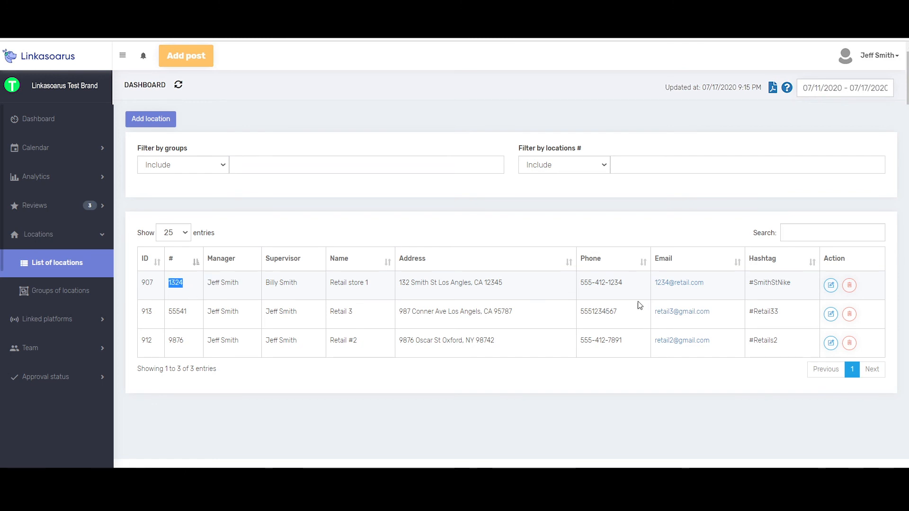
pyautogui.click(831, 286)
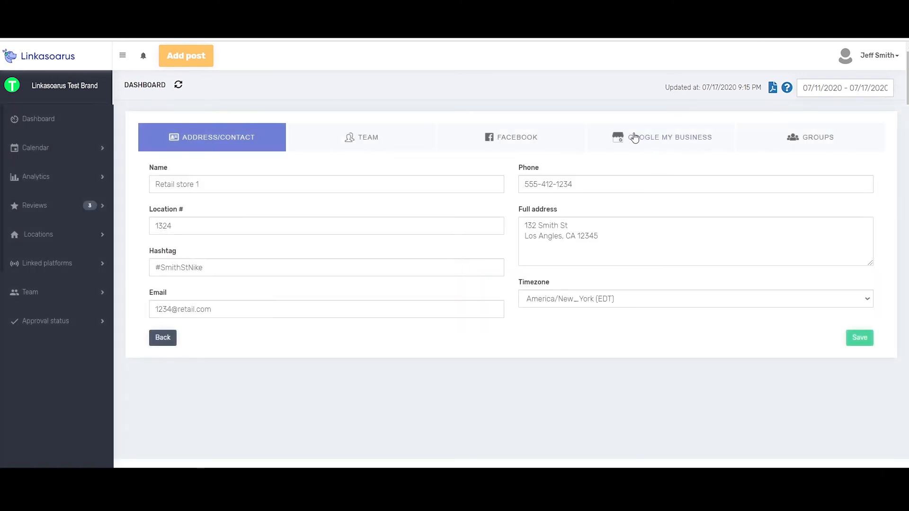
pyautogui.click(635, 137)
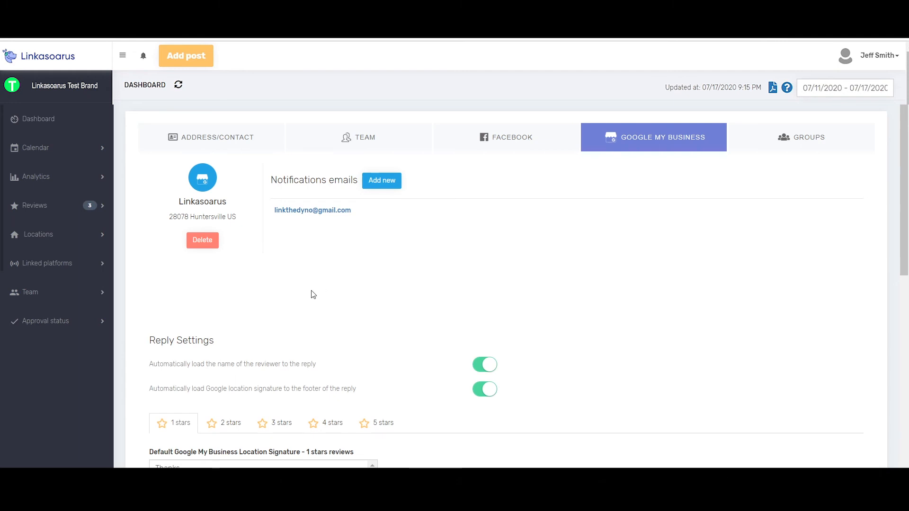
# Step: Examine the newly saved manager signature among the additional templates for 1-star reviews without comments, leaving it unedited
pyautogui.scroll(-2, 311, 295)
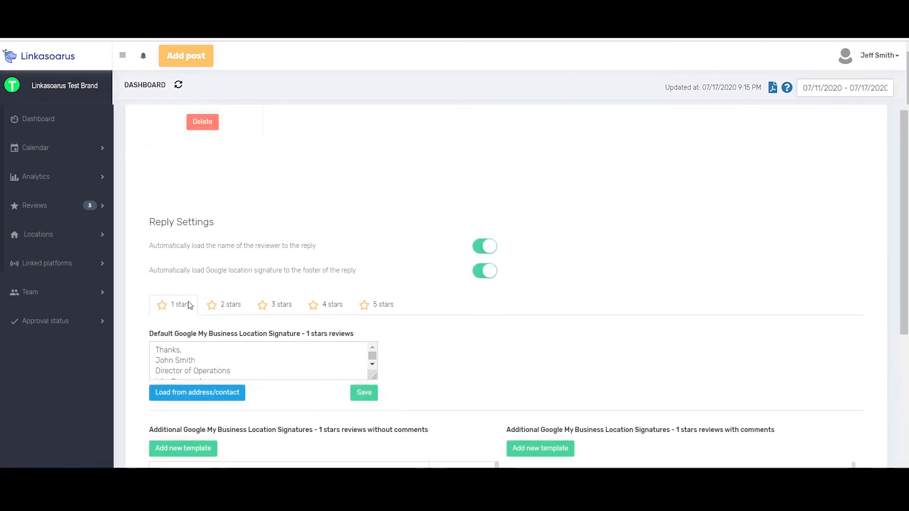
pyautogui.scroll(-3, 189, 305)
pyautogui.moveTo(429, 254); pyautogui.dragTo(339, 273)
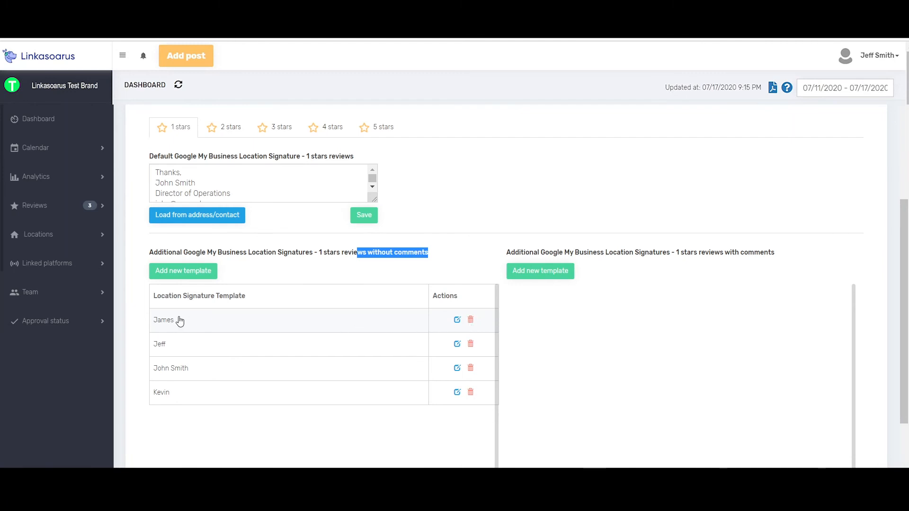
pyautogui.click(457, 319)
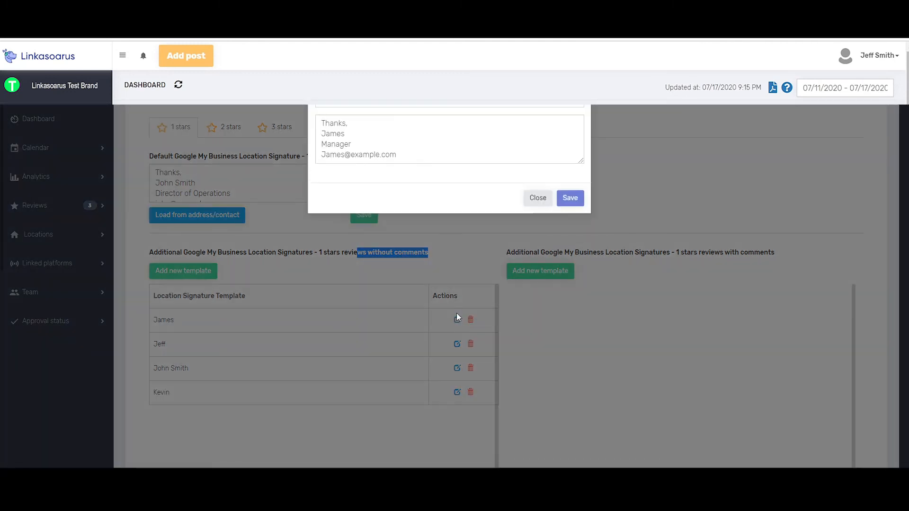
pyautogui.click(538, 198)
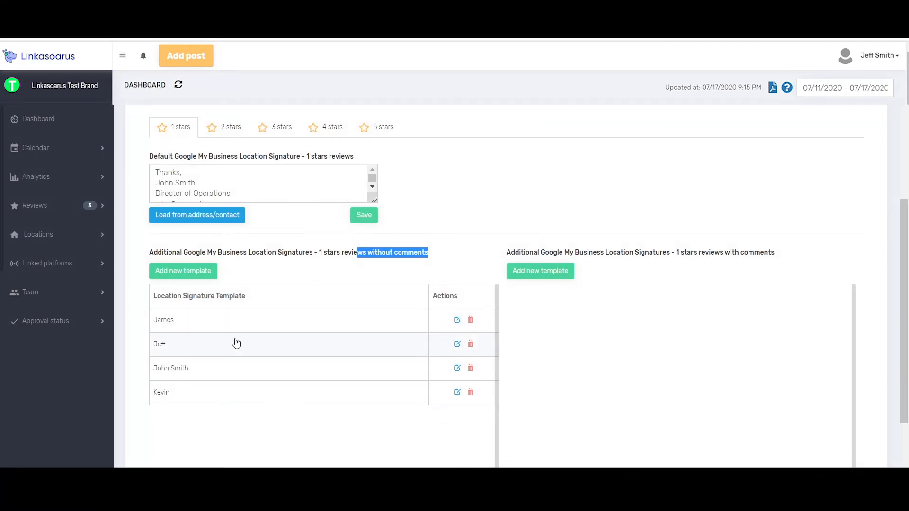
# Step: Reopen the reply form for location 1324's awaiting 1-star review and apply the newly saved manager signature
pyautogui.click(65, 208)
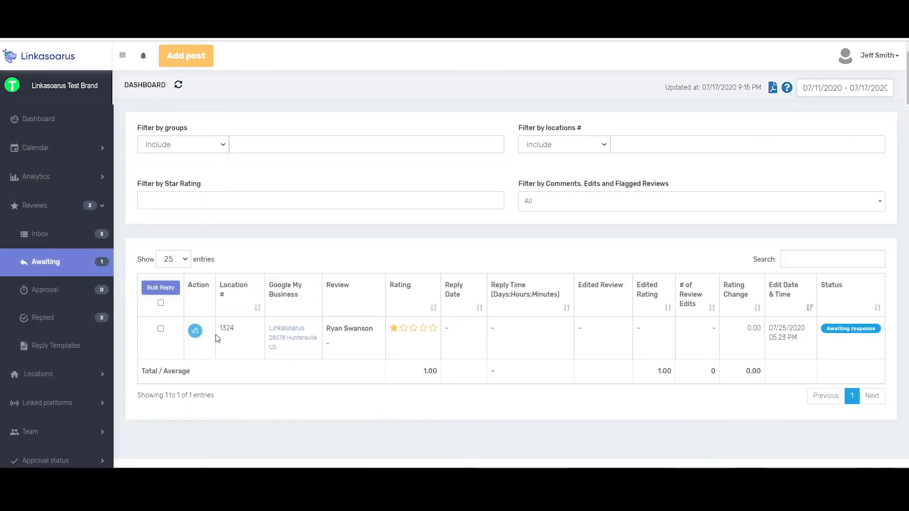
pyautogui.moveTo(236, 328); pyautogui.dragTo(219, 328)
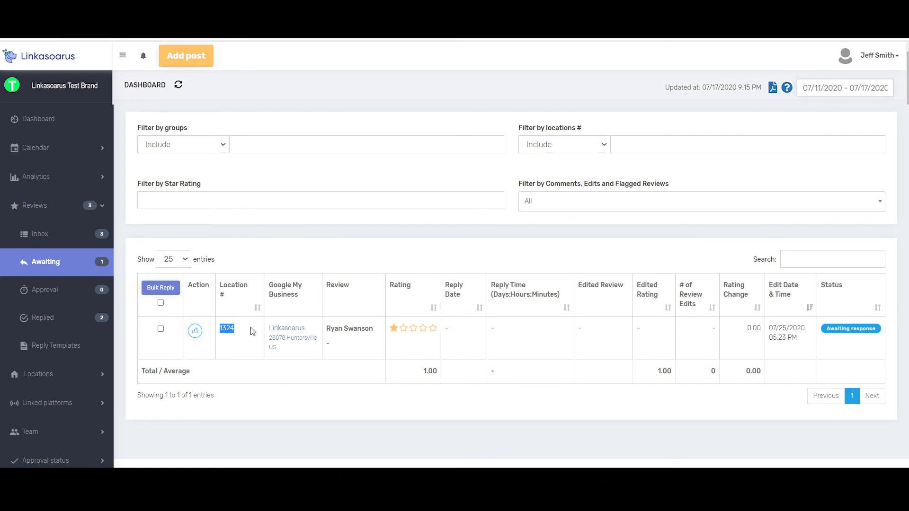
pyautogui.click(196, 332)
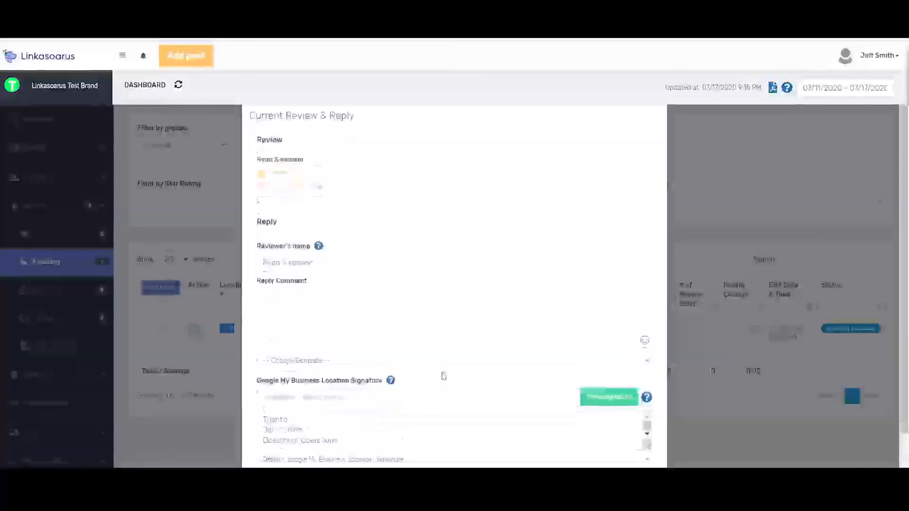
pyautogui.scroll(-2, 416, 384)
pyautogui.click(378, 408)
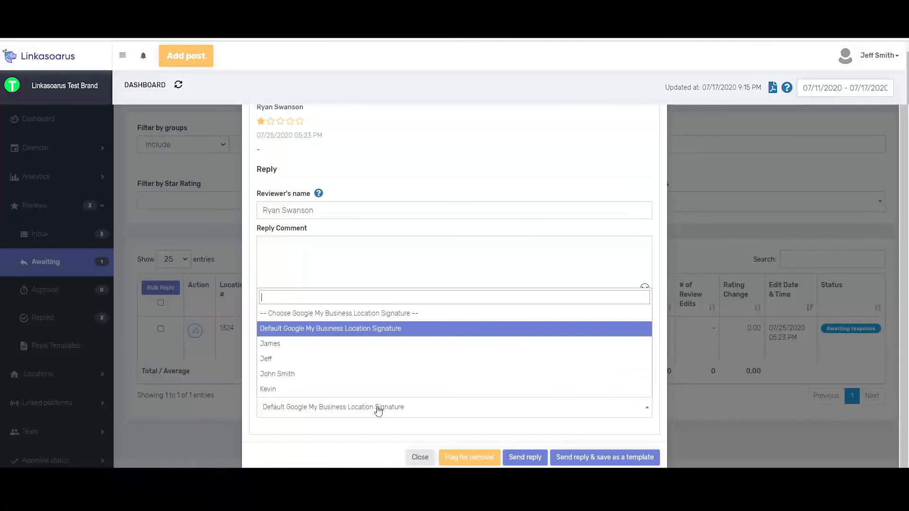
pyautogui.click(318, 344)
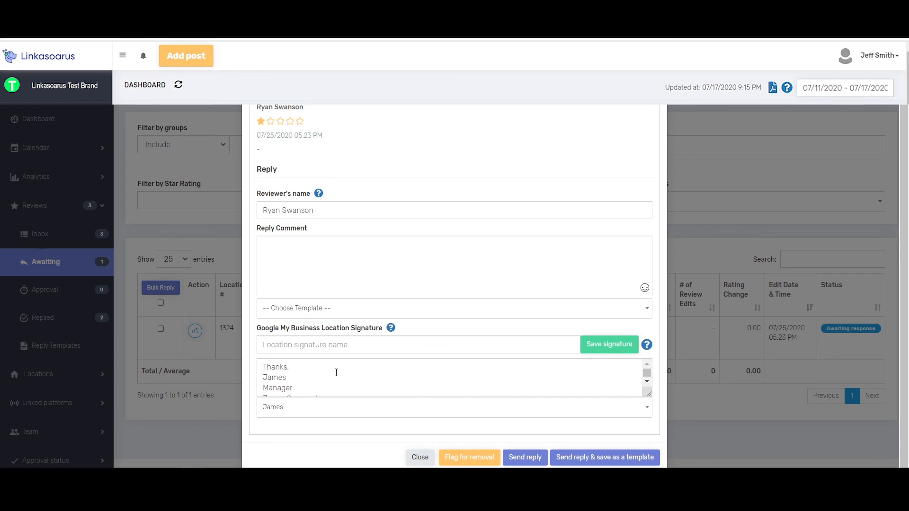
pyautogui.click(337, 415)
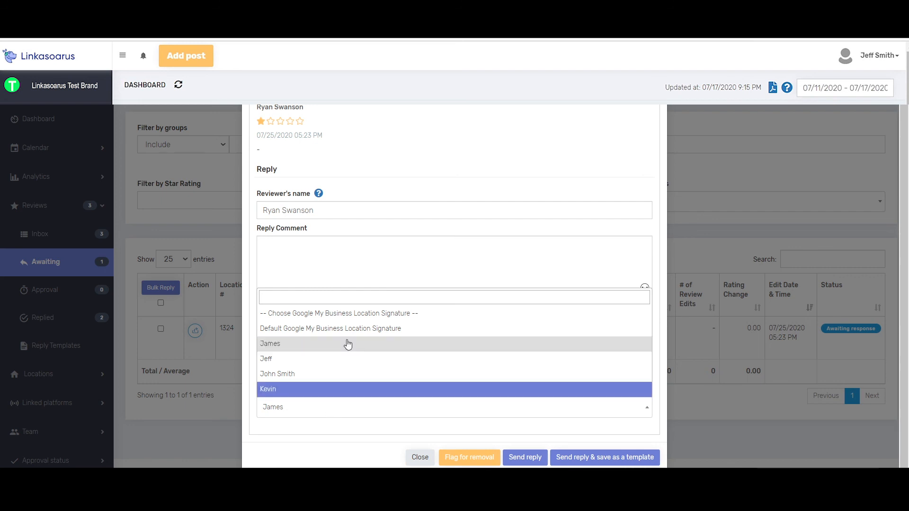
pyautogui.click(309, 450)
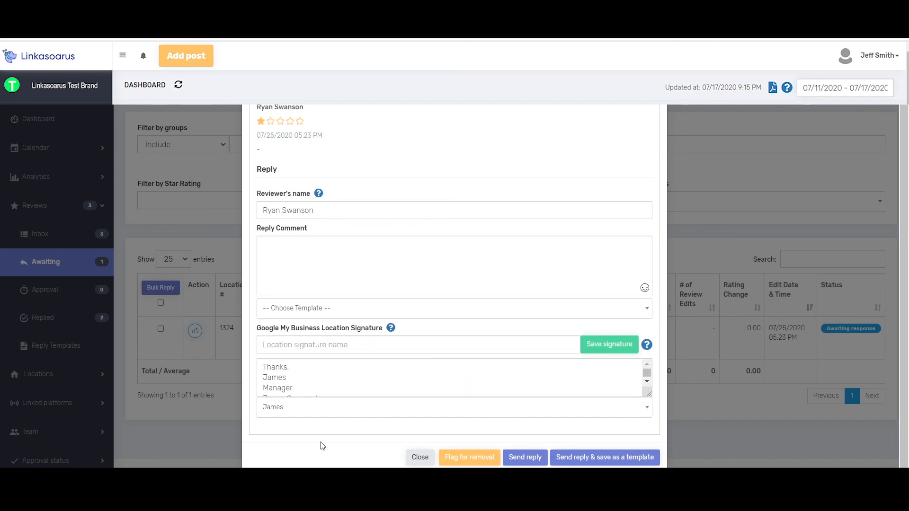
# Step: Enter the suggested first name followed by "(serious)" as the name of another location signature
pyautogui.click(529, 344)
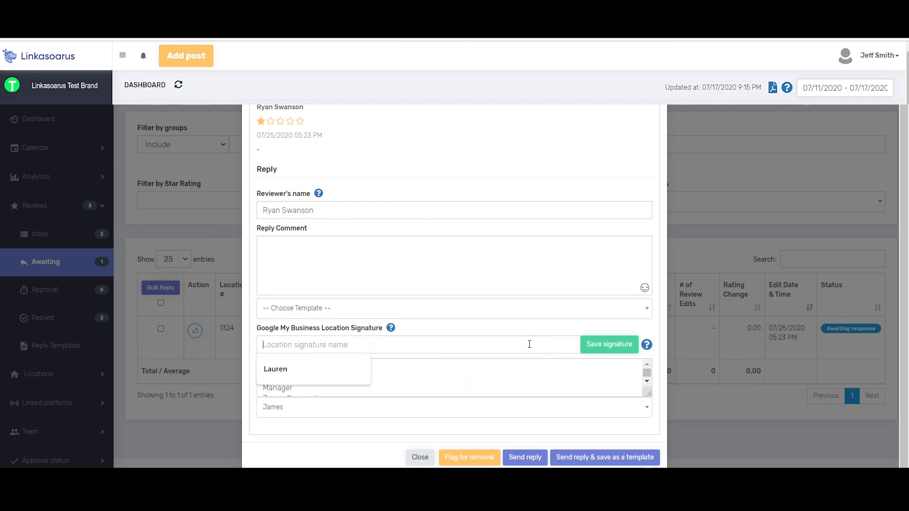
pyautogui.click(335, 377)
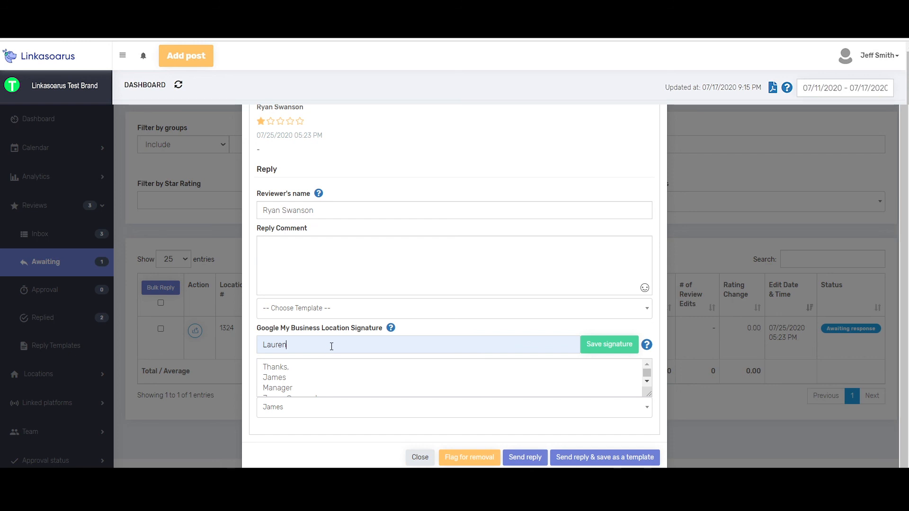
pyautogui.moveTo(284, 345); pyautogui.dragTo(262, 345)
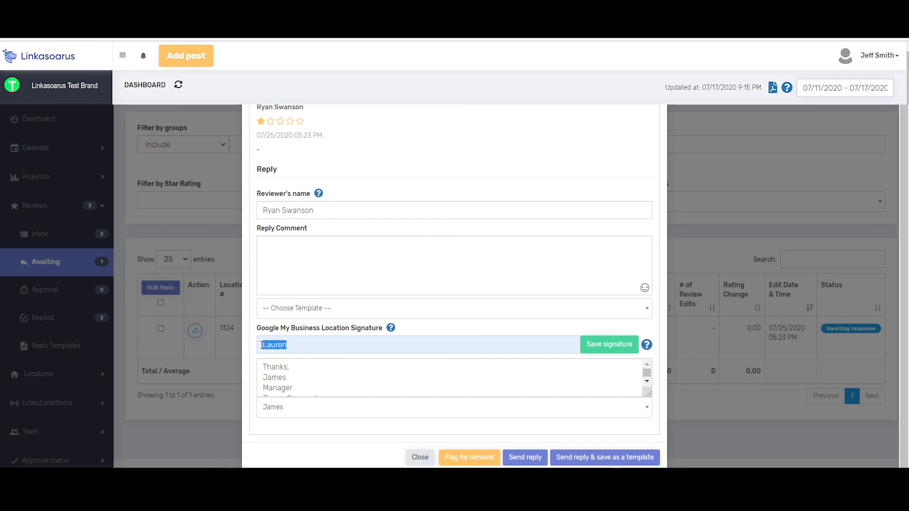
pyautogui.click(303, 345)
pyautogui.write('(serious)')
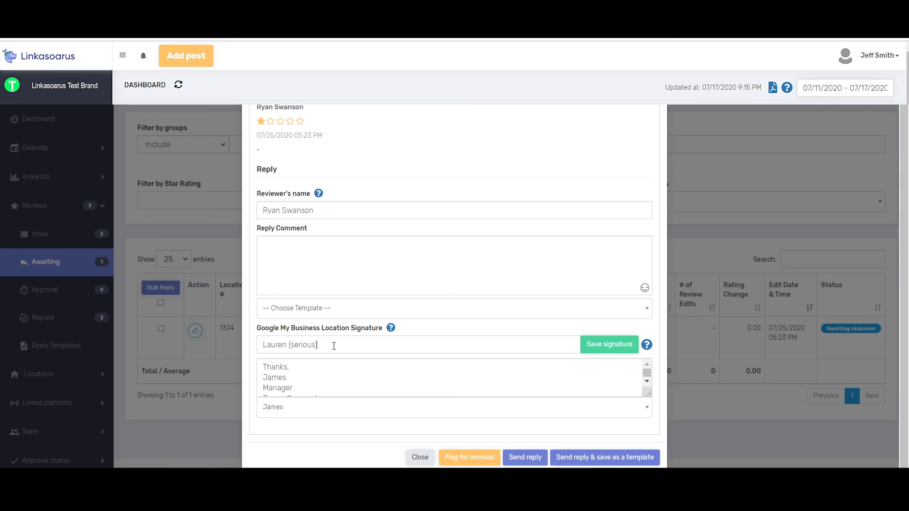